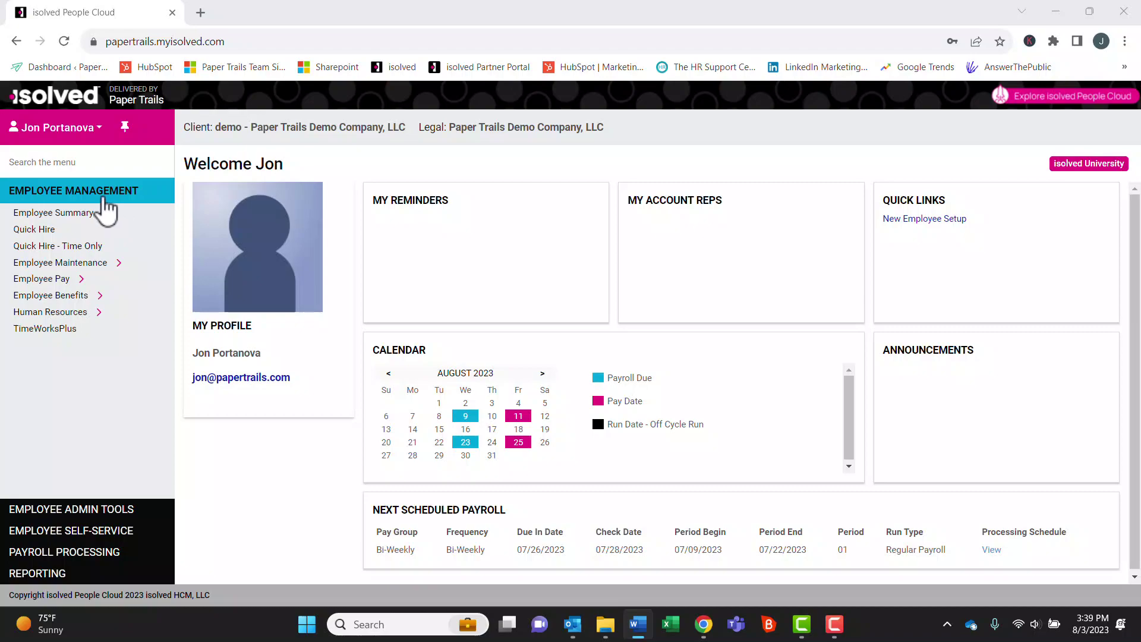
Go to Employee Benefits > Accruals > Leave Accruals to list employees.
left_click(68, 297)
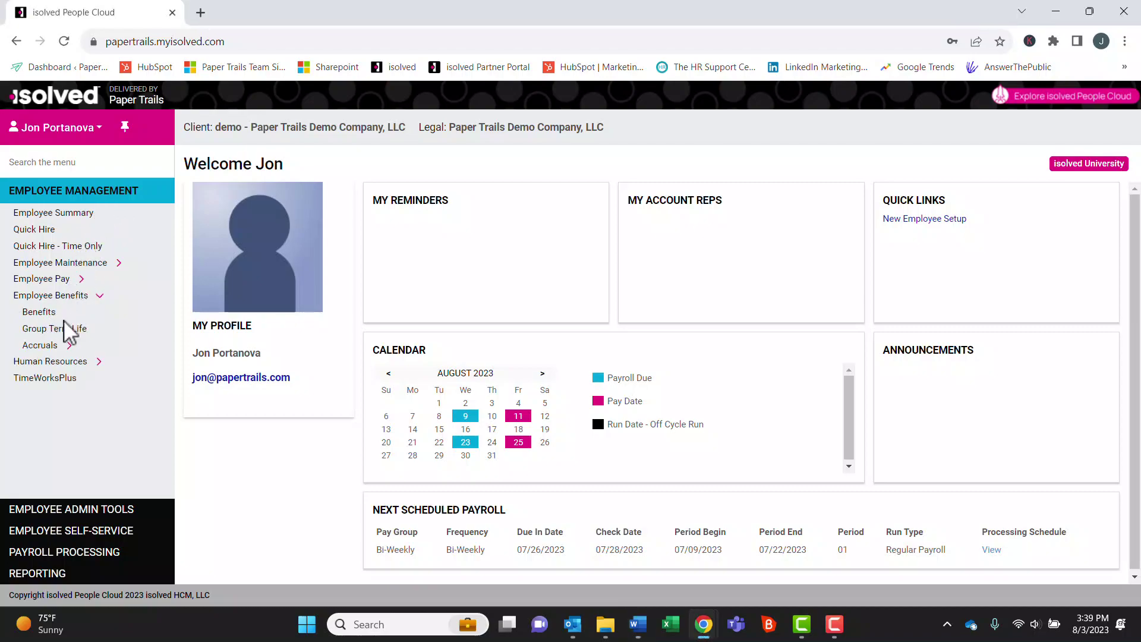
left_click(54, 346)
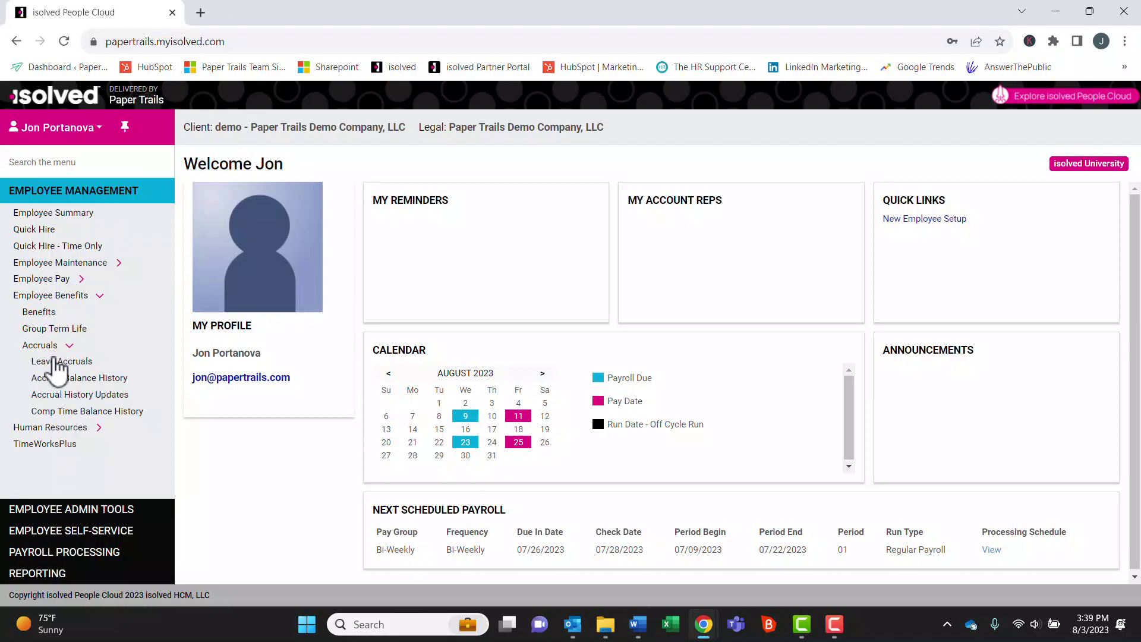
left_click(56, 366)
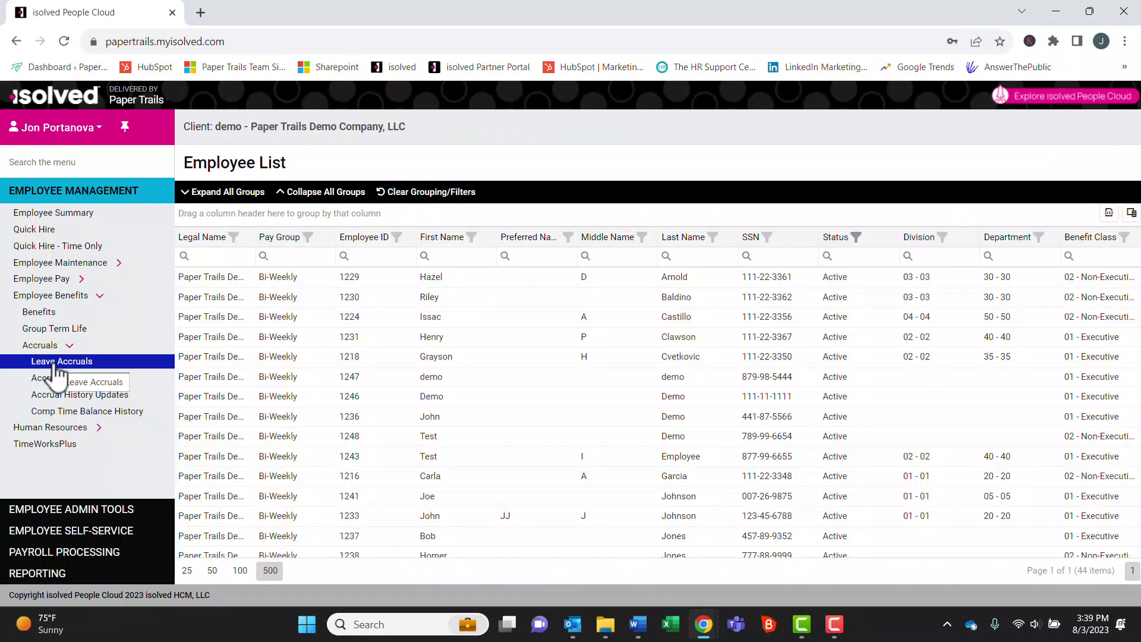
left_click(437, 284)
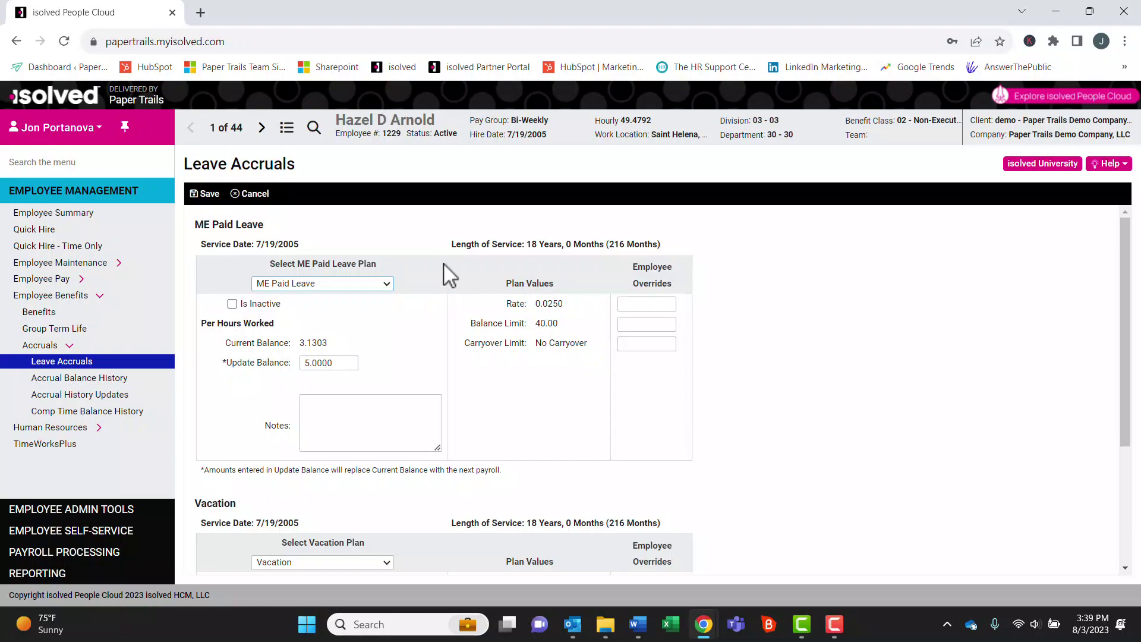
scroll(448, 275, "down", 1)
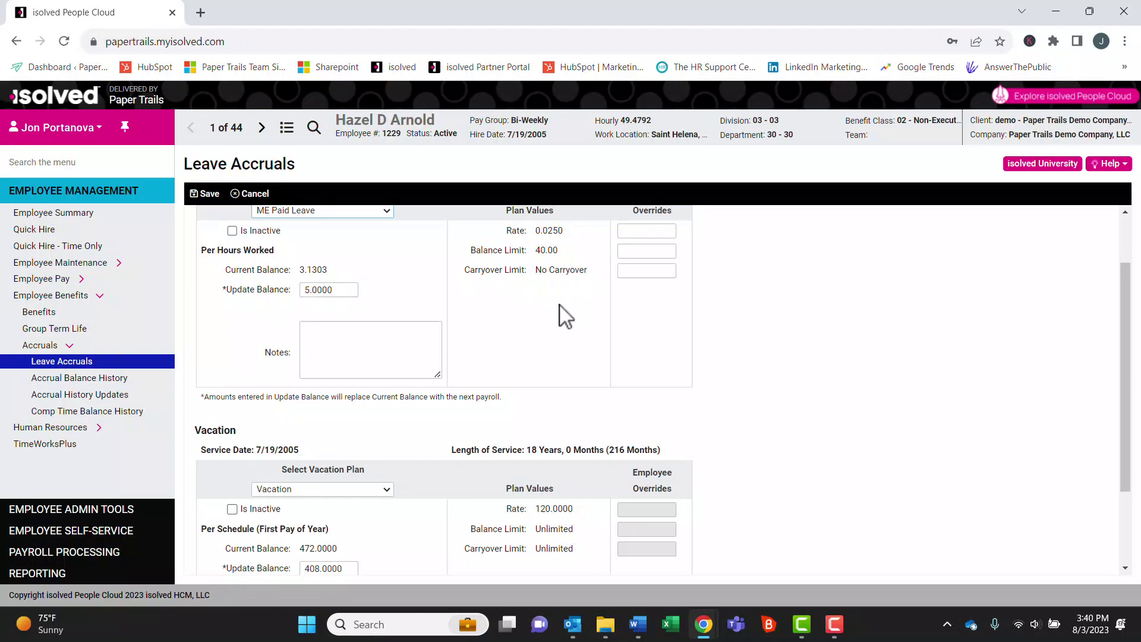
scroll(570, 308, "up", 2)
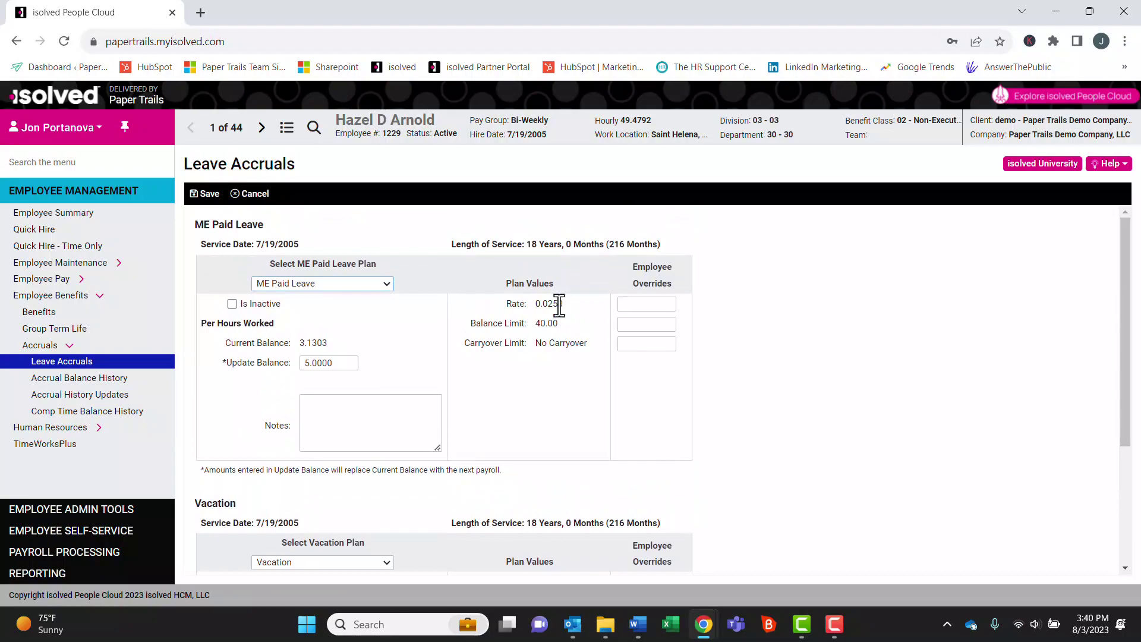
left_click(392, 286)
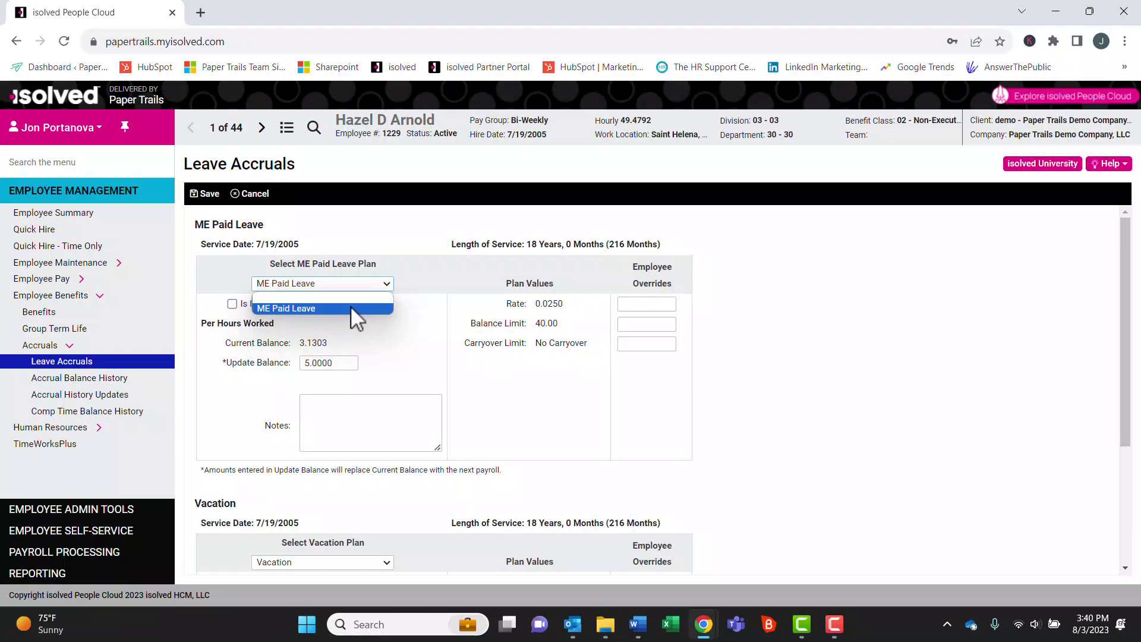
left_click(492, 472)
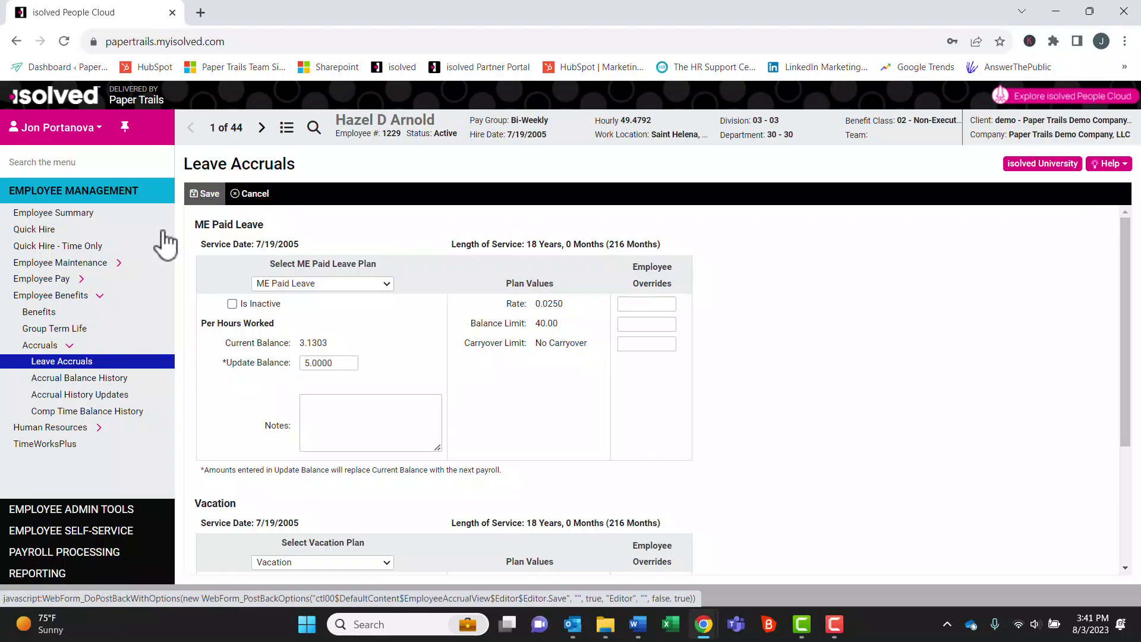
Review Accrual Balance History, then go to Accrual History Updates.
left_click(123, 378)
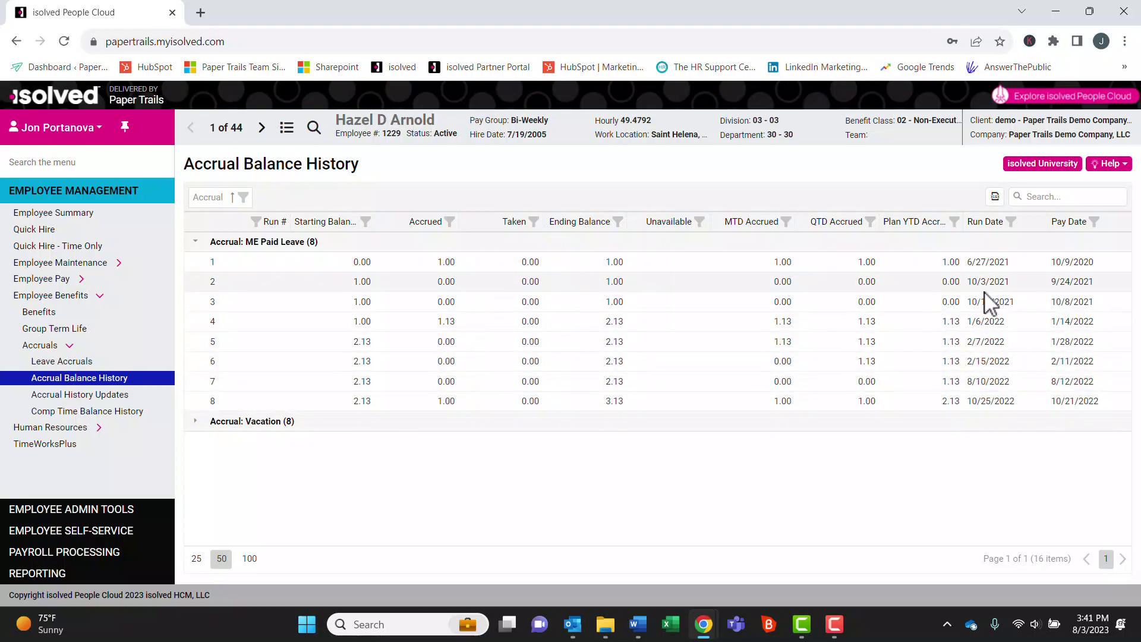
left_click(109, 397)
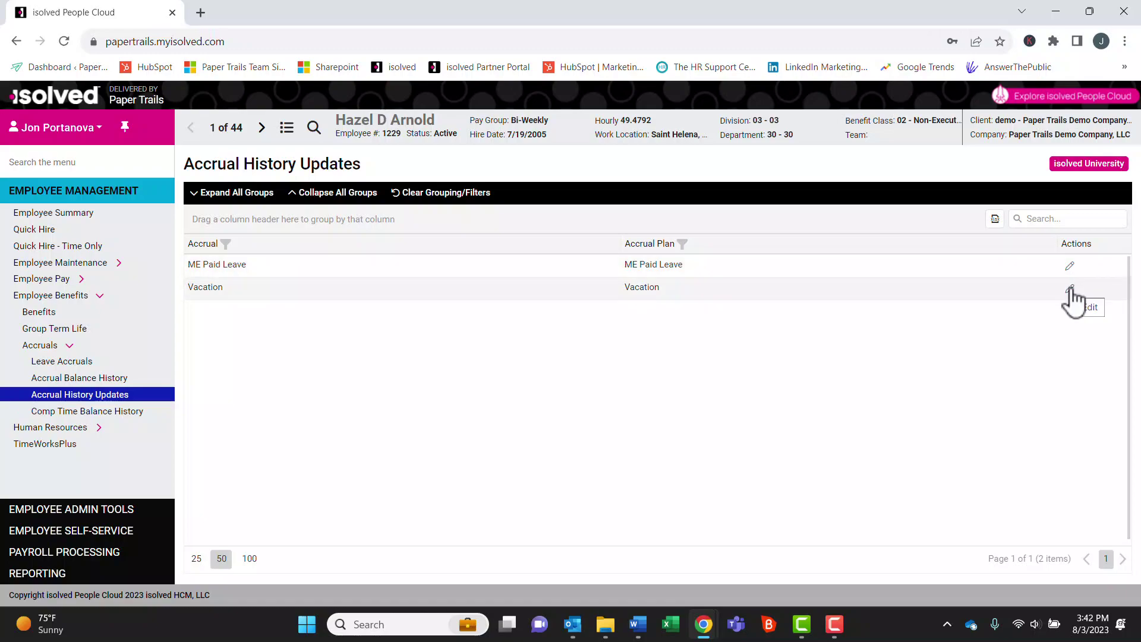
Edit the Vacation row to show its 408.00 balance and 8.0000 YTD-taken overrides.
left_click(1070, 289)
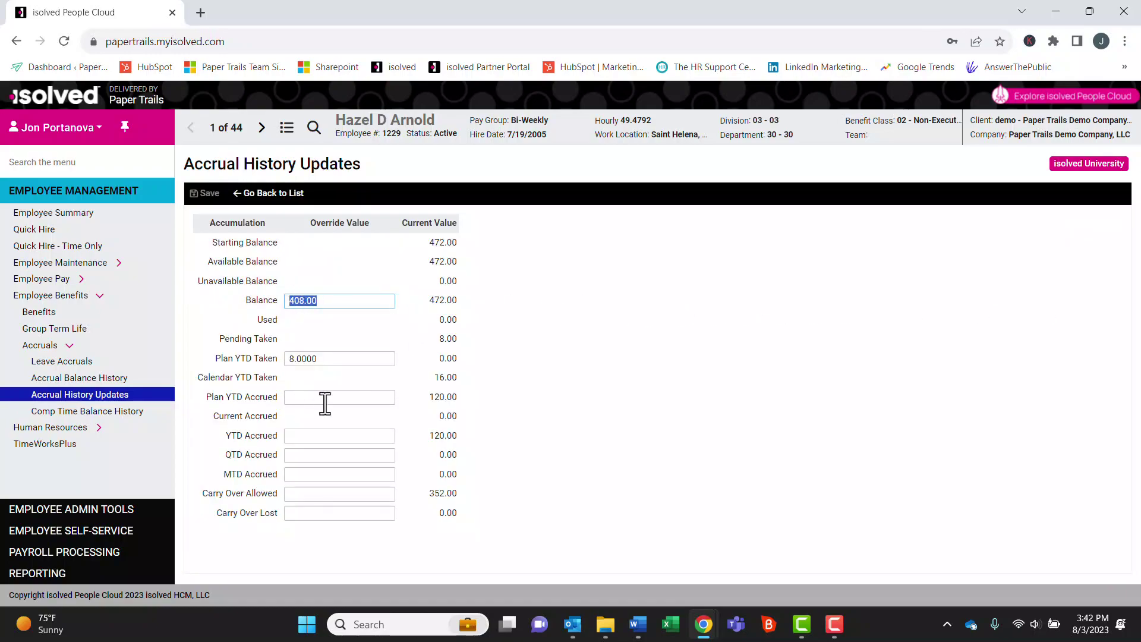